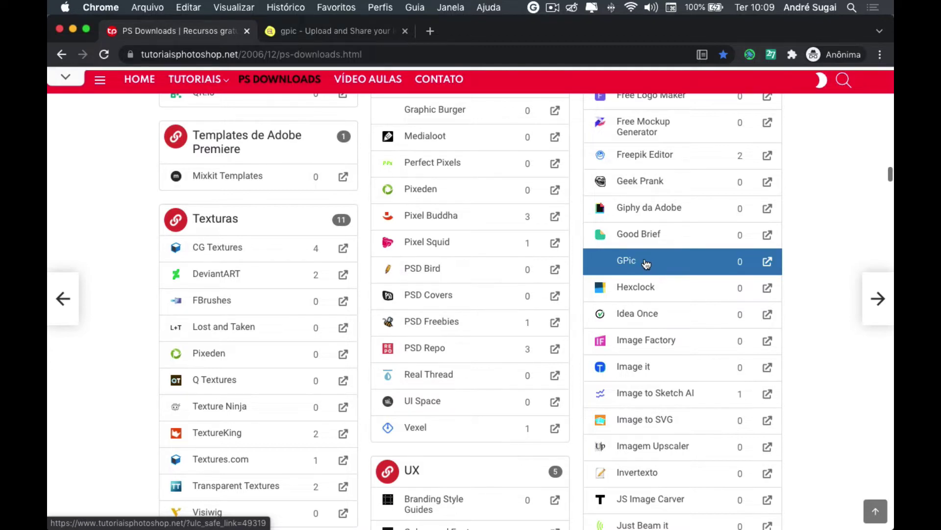
Switch to the gpic upload page and open the file picker via the drop zone's Browse link
{"action": "scroll", "coordinate": [647, 264], "scroll_direction": "up", "scroll_amount": 1}
{"action": "scroll", "coordinate": [647, 264], "scroll_direction": "up", "scroll_amount": 3}
{"action": "scroll", "coordinate": [647, 265], "scroll_direction": "up", "scroll_amount": 4}
{"action": "scroll", "coordinate": [646, 264], "scroll_direction": "up", "scroll_amount": 5}
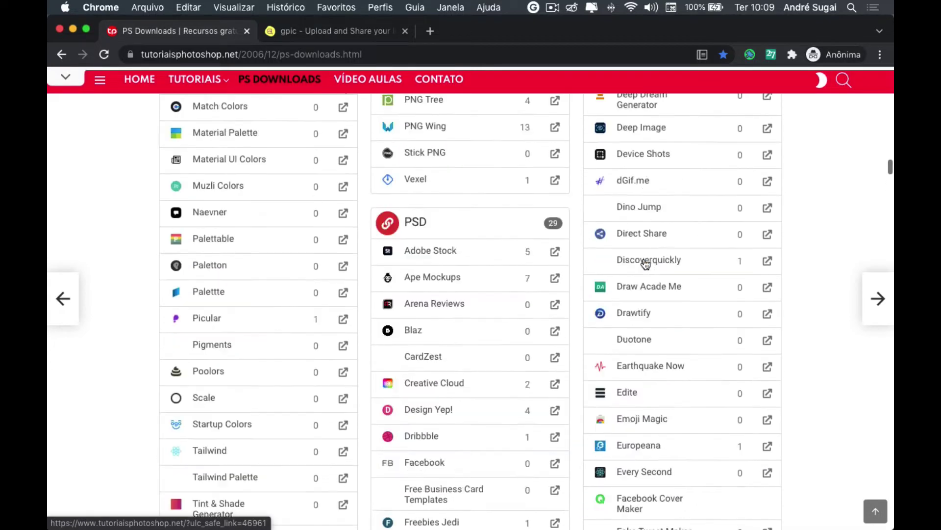
{"action": "scroll", "coordinate": [646, 264], "scroll_direction": "up", "scroll_amount": 3}
{"action": "scroll", "coordinate": [647, 265], "scroll_direction": "up", "scroll_amount": 4}
{"action": "scroll", "coordinate": [647, 264], "scroll_direction": "up", "scroll_amount": 4}
{"action": "scroll", "coordinate": [647, 264], "scroll_direction": "up", "scroll_amount": 3}
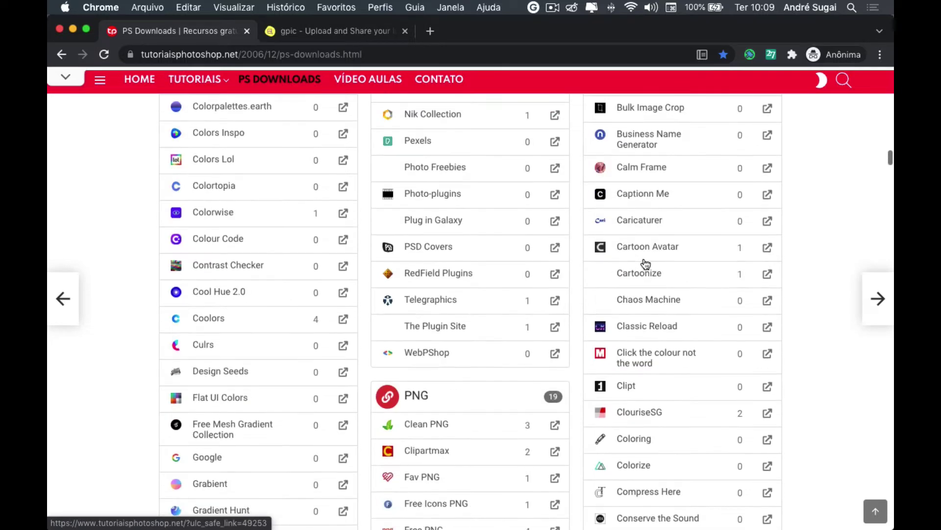
{"action": "scroll", "coordinate": [646, 264], "scroll_direction": "up", "scroll_amount": 3}
{"action": "scroll", "coordinate": [647, 264], "scroll_direction": "up", "scroll_amount": 5}
{"action": "scroll", "coordinate": [646, 264], "scroll_direction": "up", "scroll_amount": 2}
{"action": "scroll", "coordinate": [646, 265], "scroll_direction": "up", "scroll_amount": 4}
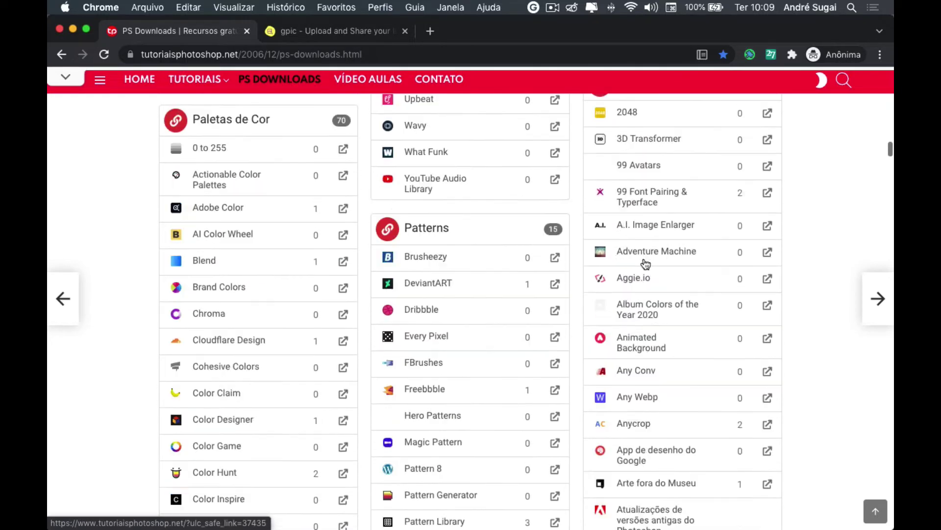
{"action": "scroll", "coordinate": [647, 264], "scroll_direction": "up", "scroll_amount": 1}
{"action": "scroll", "coordinate": [647, 264], "scroll_direction": "up", "scroll_amount": 2}
{"action": "scroll", "coordinate": [646, 264], "scroll_direction": "up", "scroll_amount": 2}
{"action": "scroll", "coordinate": [646, 265], "scroll_direction": "up", "scroll_amount": 1}
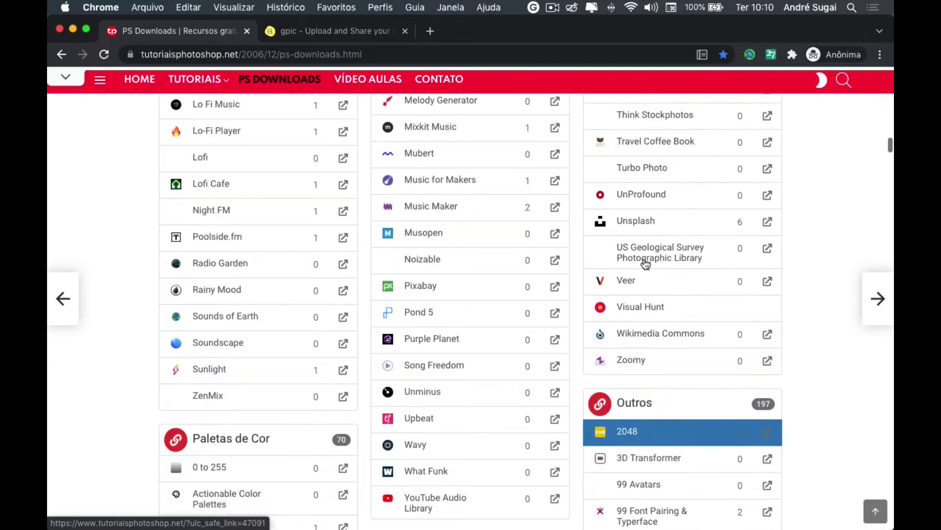
{"action": "scroll", "coordinate": [646, 265], "scroll_direction": "up", "scroll_amount": 1}
{"action": "scroll", "coordinate": [646, 264], "scroll_direction": "up", "scroll_amount": 4}
{"action": "scroll", "coordinate": [646, 264], "scroll_direction": "up", "scroll_amount": 4}
{"action": "scroll", "coordinate": [645, 266], "scroll_direction": "up", "scroll_amount": 5}
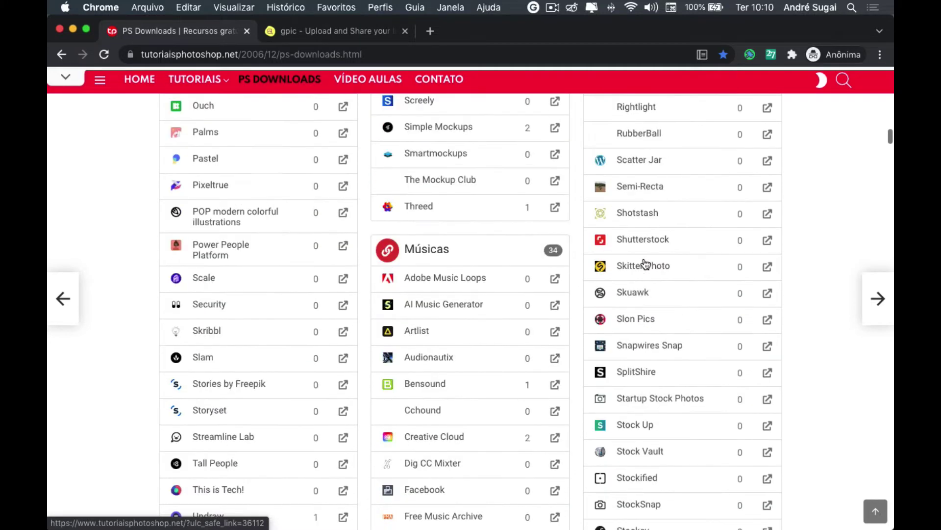
{"action": "scroll", "coordinate": [645, 265], "scroll_direction": "up", "scroll_amount": 3}
{"action": "scroll", "coordinate": [645, 264], "scroll_direction": "up", "scroll_amount": 3}
{"action": "scroll", "coordinate": [647, 265], "scroll_direction": "up", "scroll_amount": 4}
{"action": "scroll", "coordinate": [646, 266], "scroll_direction": "up", "scroll_amount": 5}
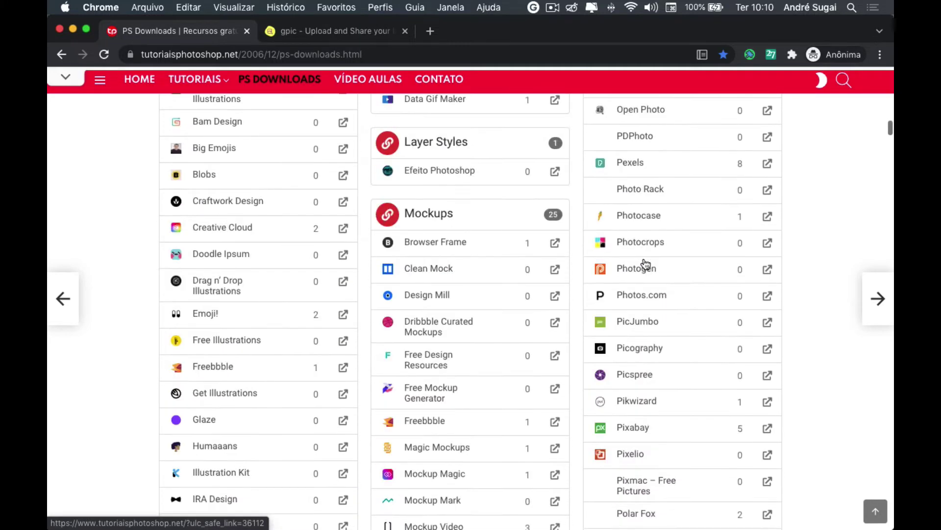
{"action": "scroll", "coordinate": [645, 264], "scroll_direction": "up", "scroll_amount": 4}
{"action": "scroll", "coordinate": [645, 264], "scroll_direction": "up", "scroll_amount": 6}
{"action": "scroll", "coordinate": [645, 265], "scroll_direction": "up", "scroll_amount": 4}
{"action": "scroll", "coordinate": [645, 264], "scroll_direction": "up", "scroll_amount": 4}
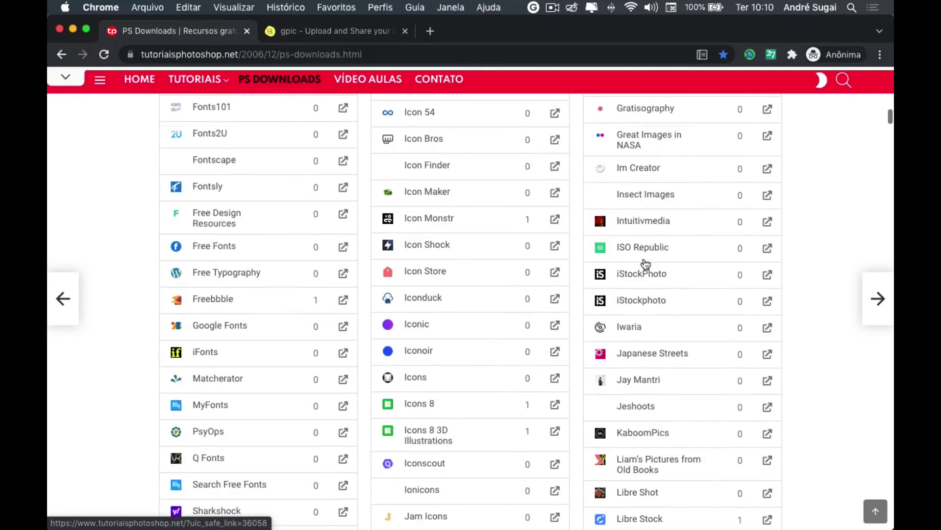
{"action": "scroll", "coordinate": [645, 264], "scroll_direction": "up", "scroll_amount": 2}
{"action": "scroll", "coordinate": [645, 263], "scroll_direction": "up", "scroll_amount": 3}
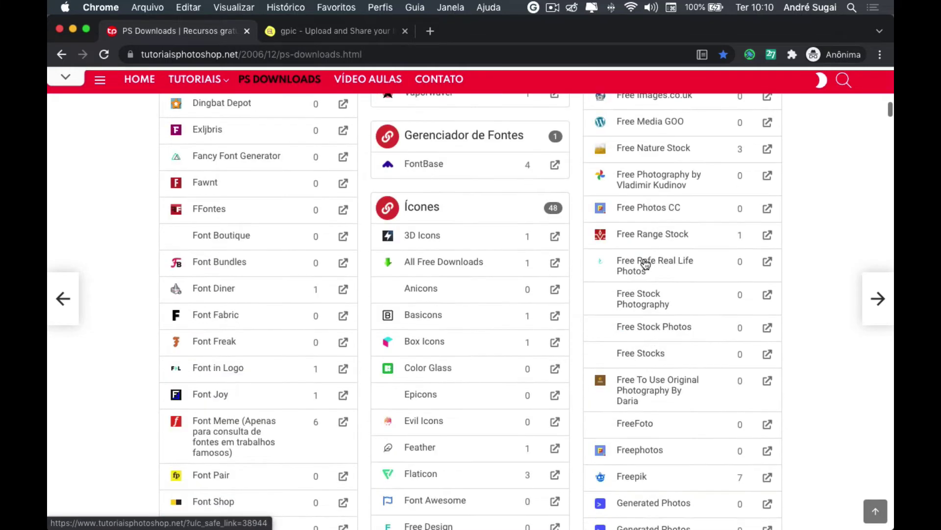
{"action": "scroll", "coordinate": [646, 264], "scroll_direction": "up", "scroll_amount": 4}
{"action": "scroll", "coordinate": [645, 264], "scroll_direction": "up", "scroll_amount": 3}
{"action": "scroll", "coordinate": [645, 265], "scroll_direction": "up", "scroll_amount": 2}
{"action": "scroll", "coordinate": [646, 264], "scroll_direction": "up", "scroll_amount": 3}
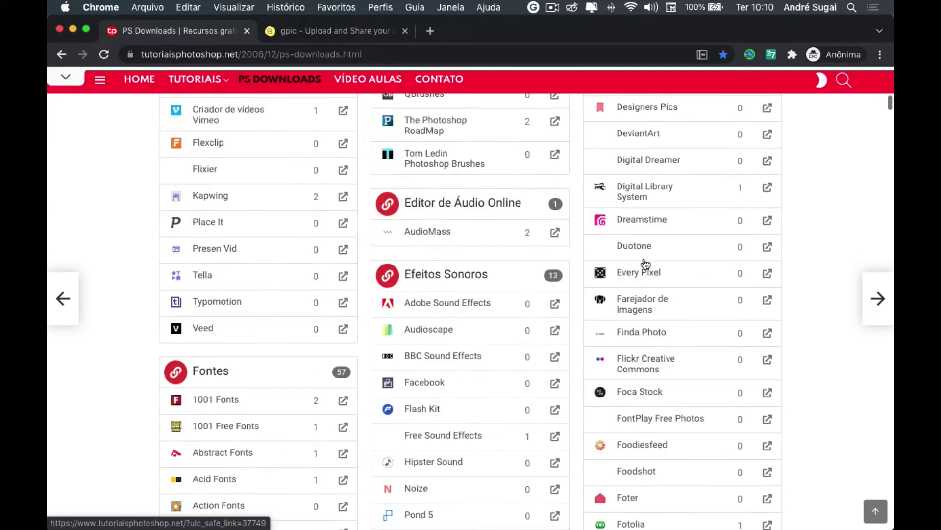
{"action": "scroll", "coordinate": [645, 264], "scroll_direction": "up", "scroll_amount": 1}
{"action": "scroll", "coordinate": [645, 264], "scroll_direction": "up", "scroll_amount": 3}
{"action": "scroll", "coordinate": [645, 264], "scroll_direction": "up", "scroll_amount": 3}
{"action": "scroll", "coordinate": [645, 264], "scroll_direction": "up", "scroll_amount": 2}
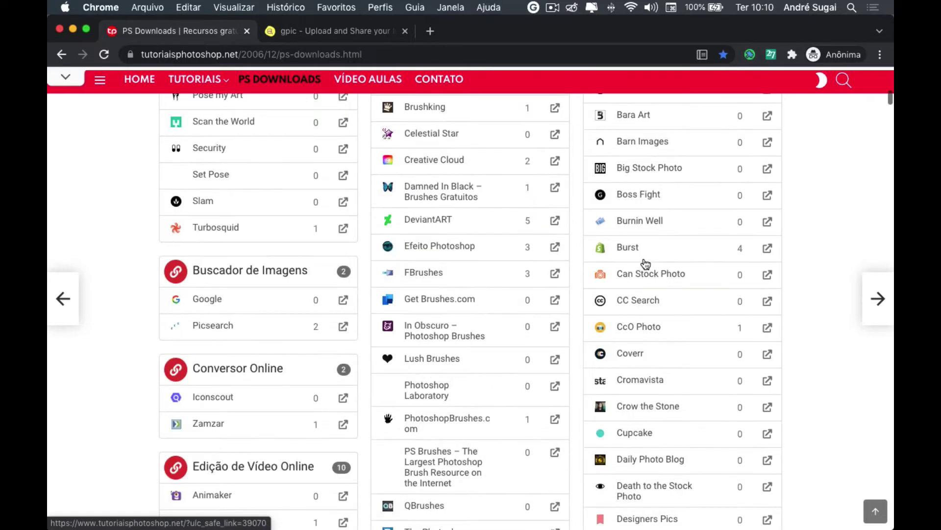
{"action": "scroll", "coordinate": [645, 264], "scroll_direction": "up", "scroll_amount": 3}
{"action": "scroll", "coordinate": [645, 264], "scroll_direction": "up", "scroll_amount": 2}
{"action": "scroll", "coordinate": [644, 264], "scroll_direction": "up", "scroll_amount": 3}
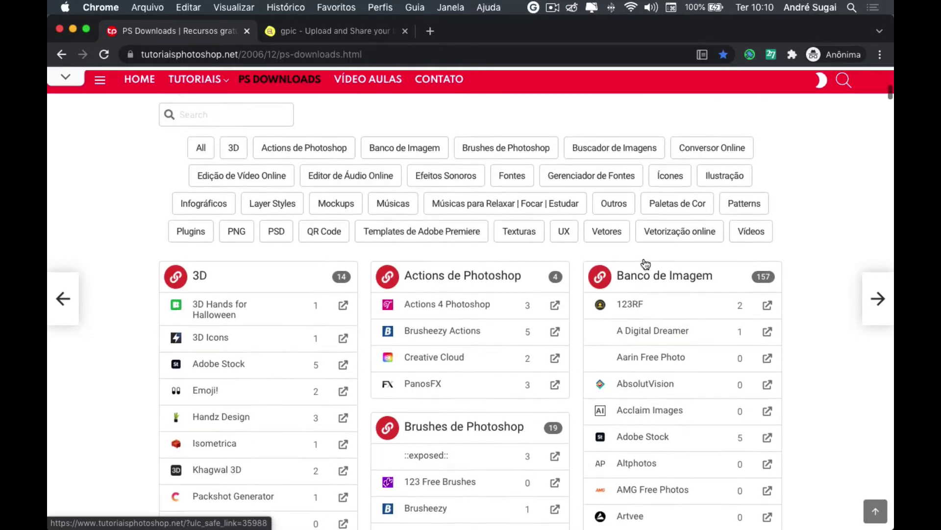
{"action": "scroll", "coordinate": [646, 264], "scroll_direction": "down", "scroll_amount": 5}
{"action": "scroll", "coordinate": [645, 264], "scroll_direction": "down", "scroll_amount": 7}
{"action": "scroll", "coordinate": [645, 264], "scroll_direction": "down", "scroll_amount": 7}
{"action": "scroll", "coordinate": [645, 264], "scroll_direction": "down", "scroll_amount": 7}
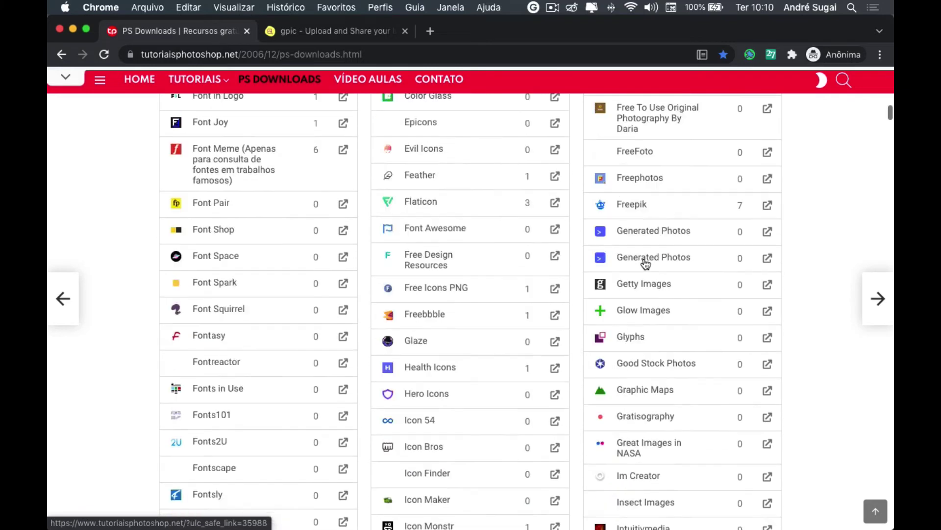
{"action": "scroll", "coordinate": [646, 263], "scroll_direction": "down", "scroll_amount": 7}
{"action": "scroll", "coordinate": [645, 264], "scroll_direction": "down", "scroll_amount": 7}
{"action": "scroll", "coordinate": [645, 265], "scroll_direction": "down", "scroll_amount": 7}
{"action": "scroll", "coordinate": [645, 264], "scroll_direction": "down", "scroll_amount": 7}
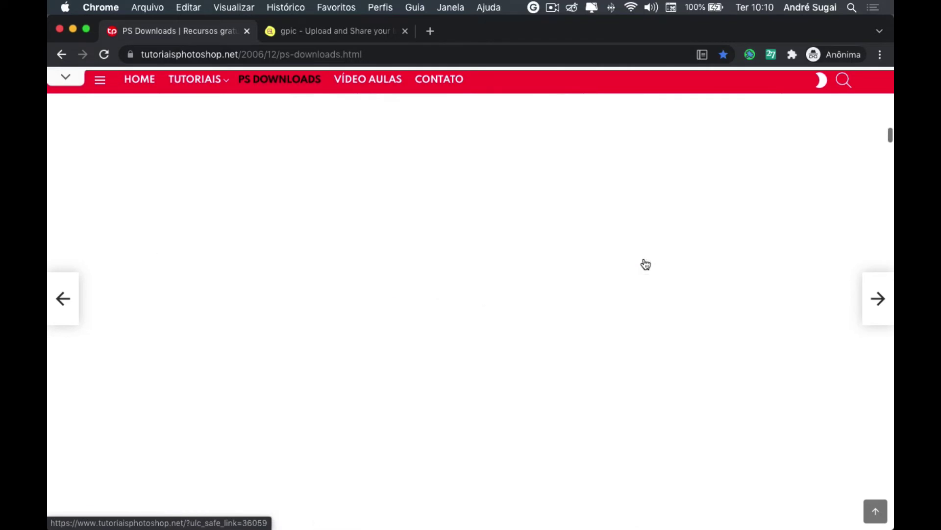
{"action": "scroll", "coordinate": [645, 263], "scroll_direction": "down", "scroll_amount": 1}
{"action": "scroll", "coordinate": [645, 264], "scroll_direction": "down", "scroll_amount": 5}
{"action": "scroll", "coordinate": [645, 263], "scroll_direction": "down", "scroll_amount": 5}
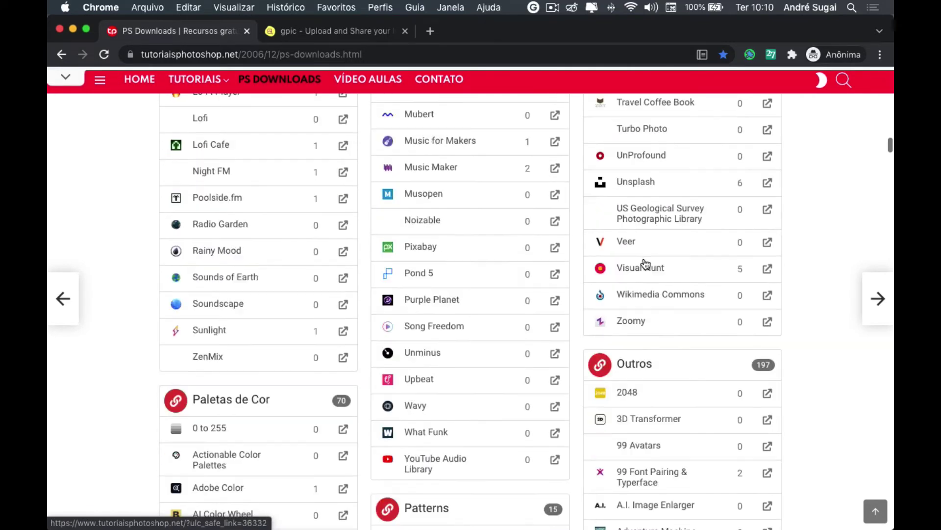
{"action": "scroll", "coordinate": [645, 264], "scroll_direction": "down", "scroll_amount": 5}
{"action": "scroll", "coordinate": [646, 265], "scroll_direction": "down", "scroll_amount": 3}
{"action": "scroll", "coordinate": [645, 264], "scroll_direction": "down", "scroll_amount": 3}
{"action": "scroll", "coordinate": [645, 264], "scroll_direction": "down", "scroll_amount": 4}
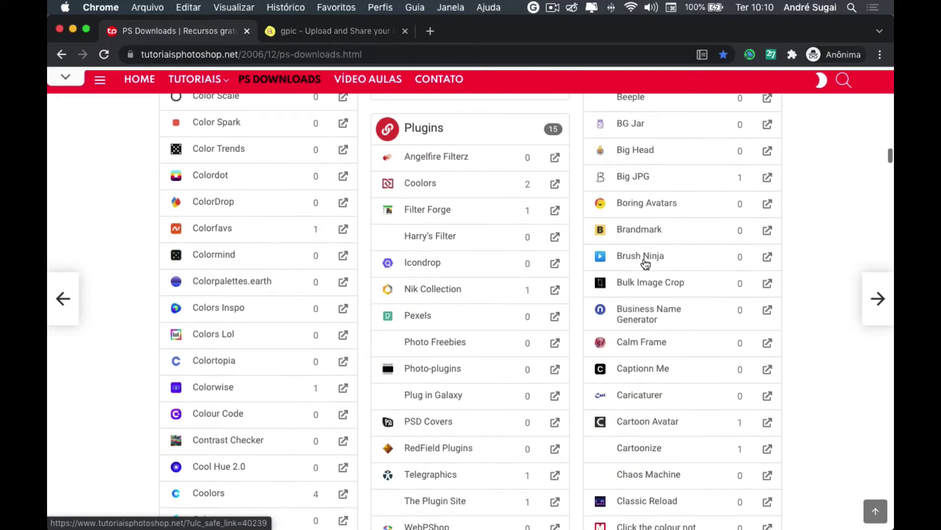
{"action": "scroll", "coordinate": [646, 264], "scroll_direction": "down", "scroll_amount": 5}
{"action": "scroll", "coordinate": [635, 260], "scroll_direction": "down", "scroll_amount": 3}
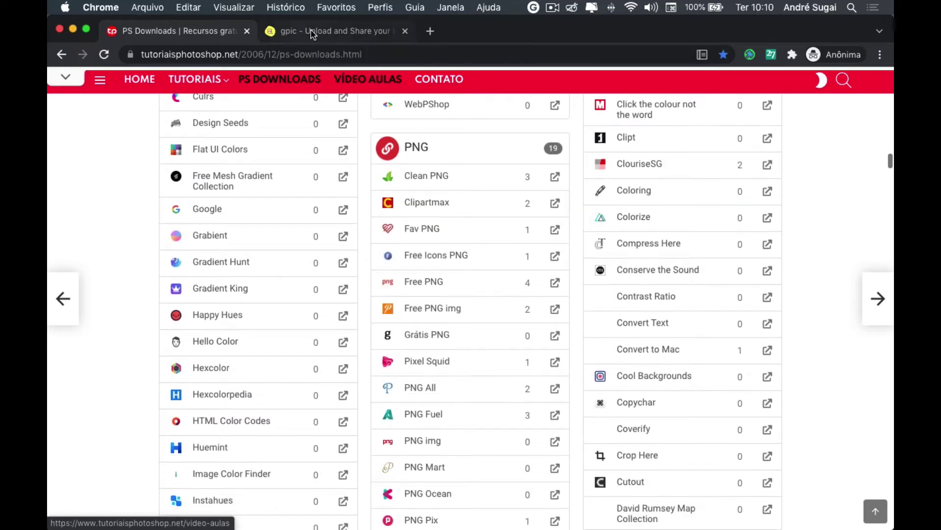
{"action": "left_click", "coordinate": [312, 33]}
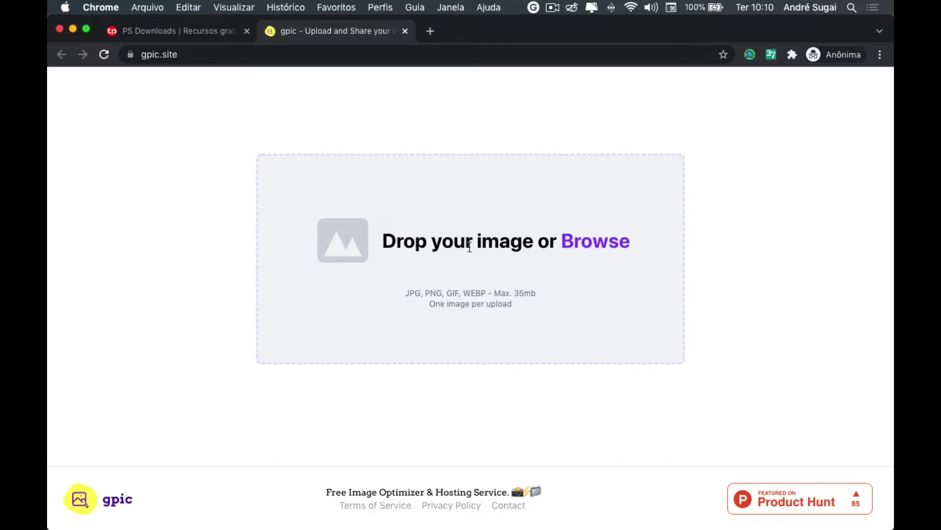
{"action": "left_click", "coordinate": [581, 243]}
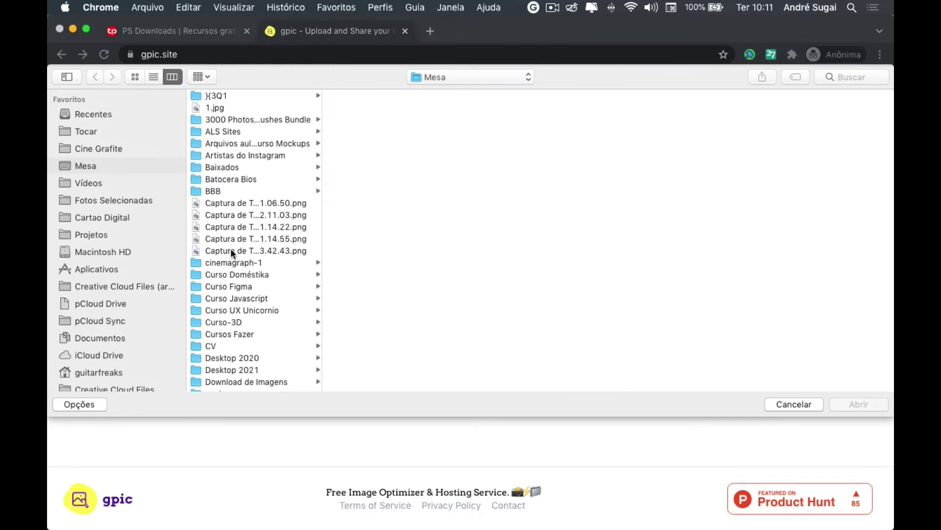
Choose 'Captura de Tela 2021-10-18 às 23.42.43.png' in the Mesa folder and confirm it for upload
{"action": "left_click", "coordinate": [230, 250]}
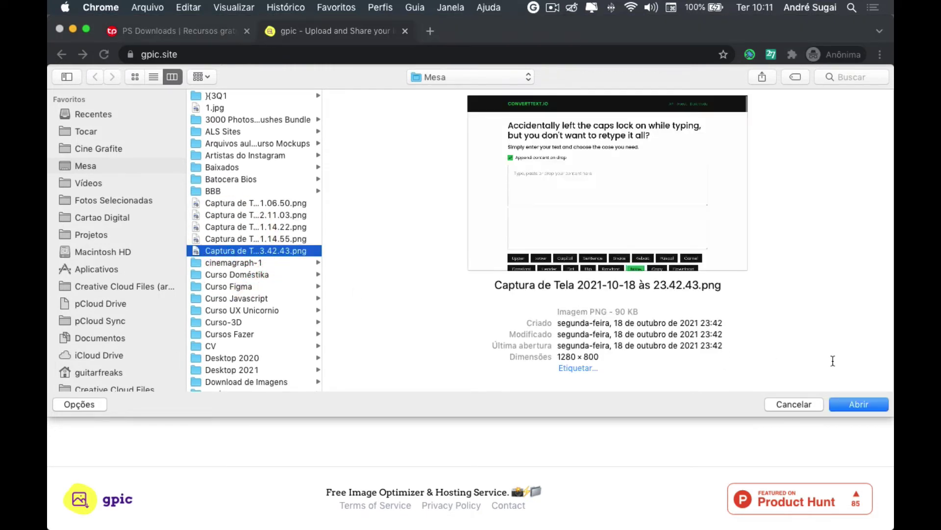
{"action": "left_click", "coordinate": [851, 400]}
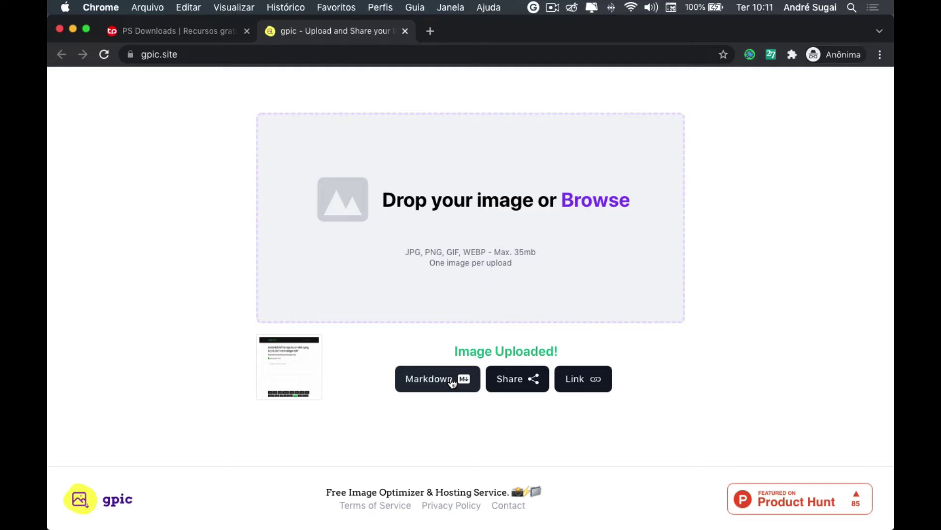
Copy the uploaded image's direct link and load that URL in a new browser tab
{"action": "left_click", "coordinate": [523, 382]}
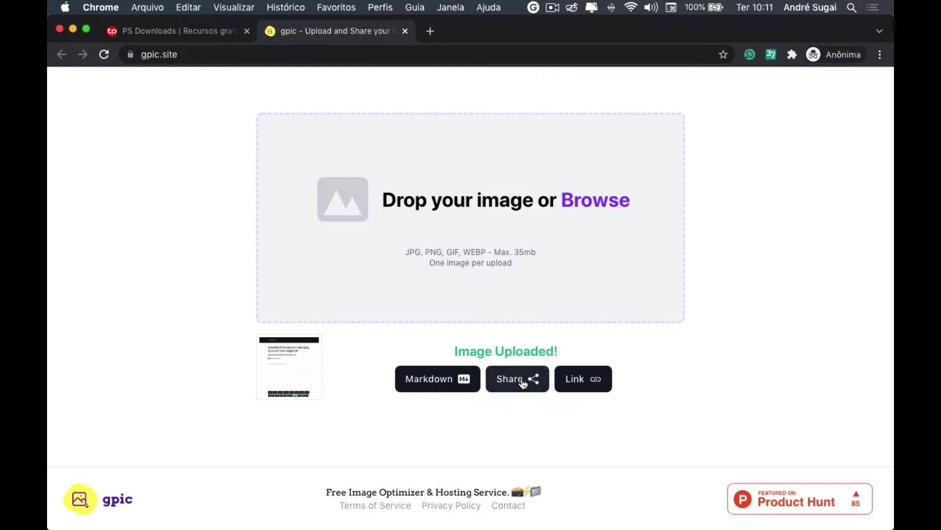
{"action": "left_click", "coordinate": [592, 383]}
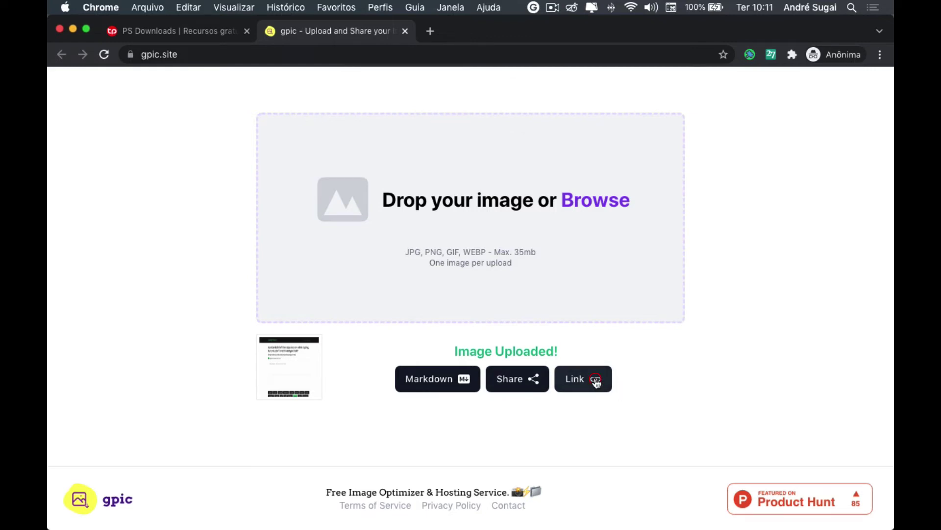
{"action": "left_click", "coordinate": [594, 383]}
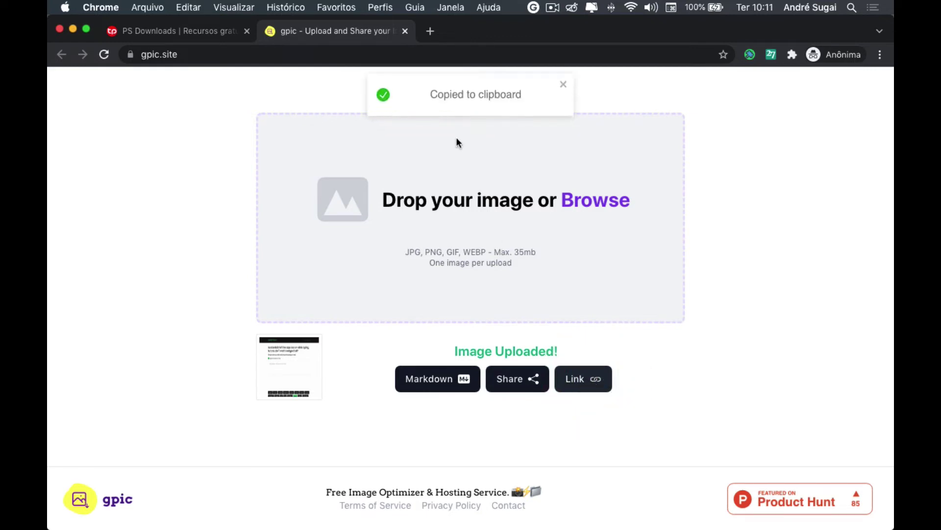
{"action": "left_click", "coordinate": [430, 30]}
{"action": "key", "text": "super+v"}
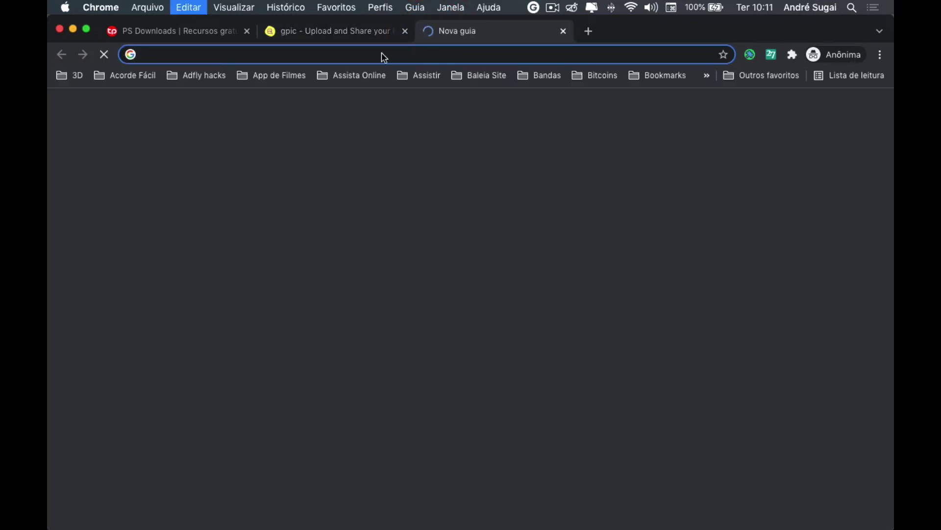
{"action": "key", "text": "Return"}
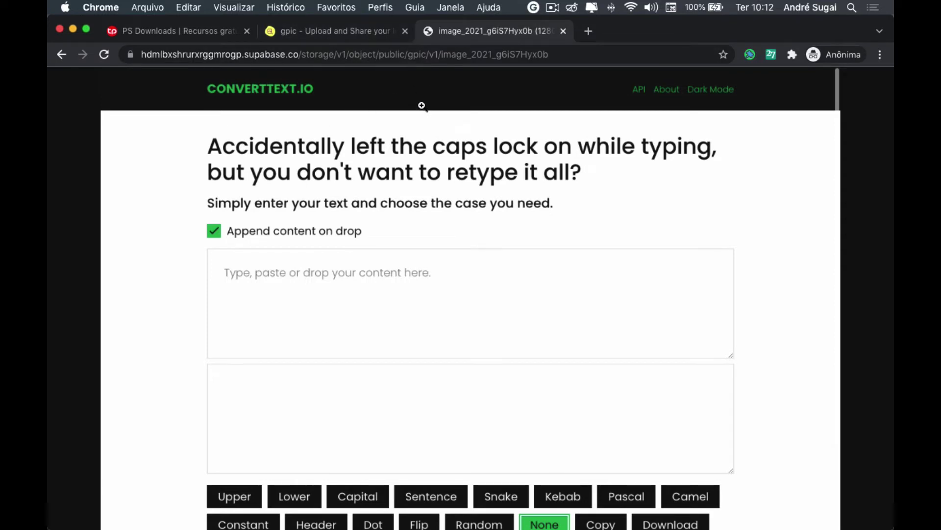
Close the hosted-image tab and copy the image's Markdown embed code on the gpic page
{"action": "left_click", "coordinate": [564, 31]}
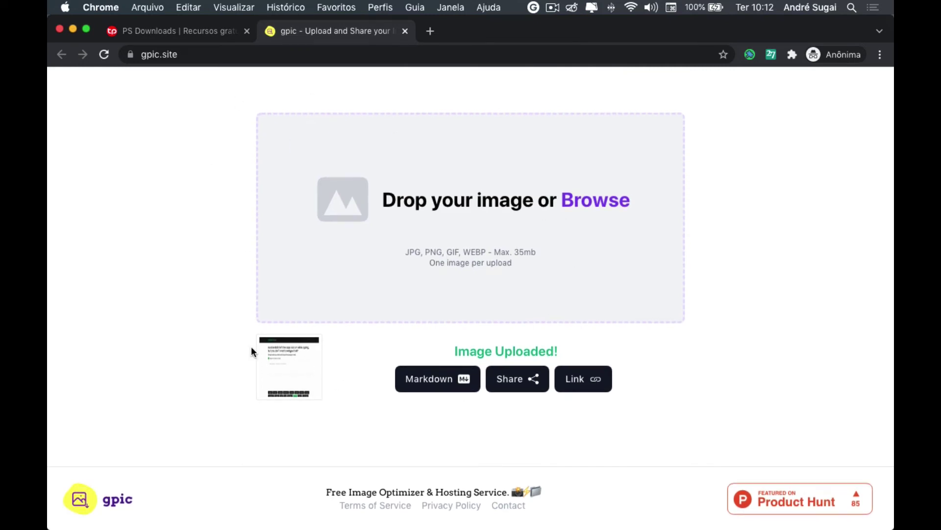
{"action": "left_click", "coordinate": [412, 383]}
{"action": "scroll", "coordinate": [359, 405], "scroll_direction": "down", "scroll_amount": 1}
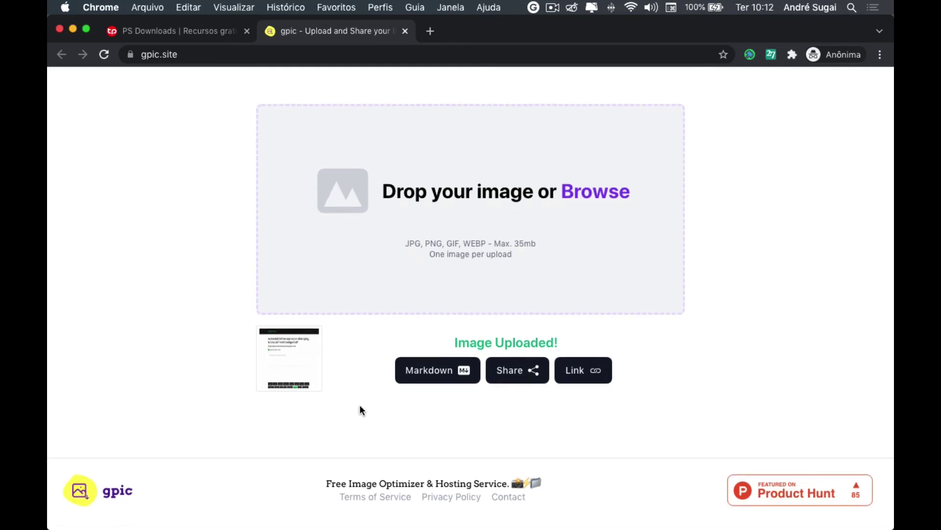